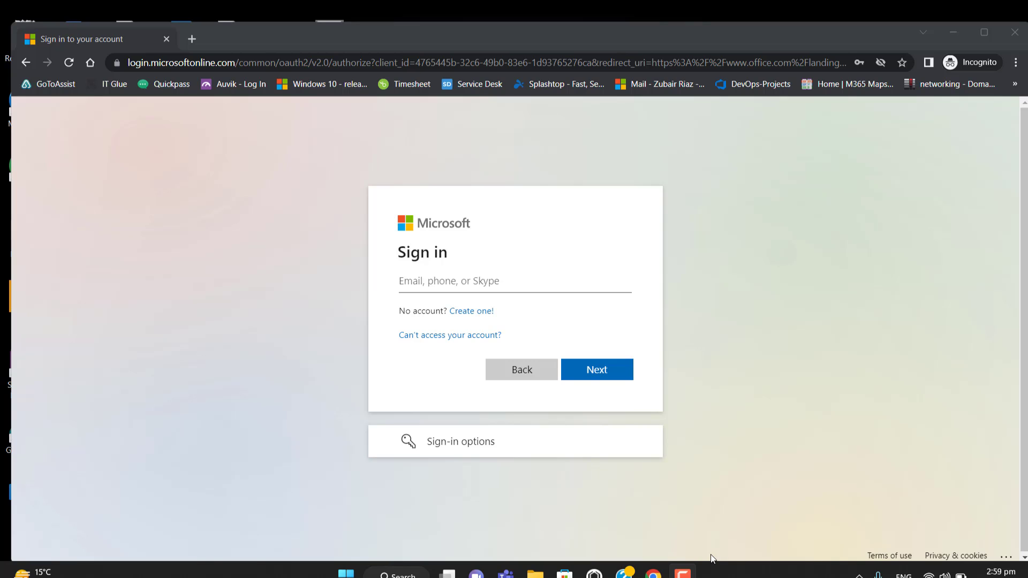
- Enter the administrator account's e-mail from the saved sign-ins and continue to the password page
mouse_move(687, 574)
click(510, 280)
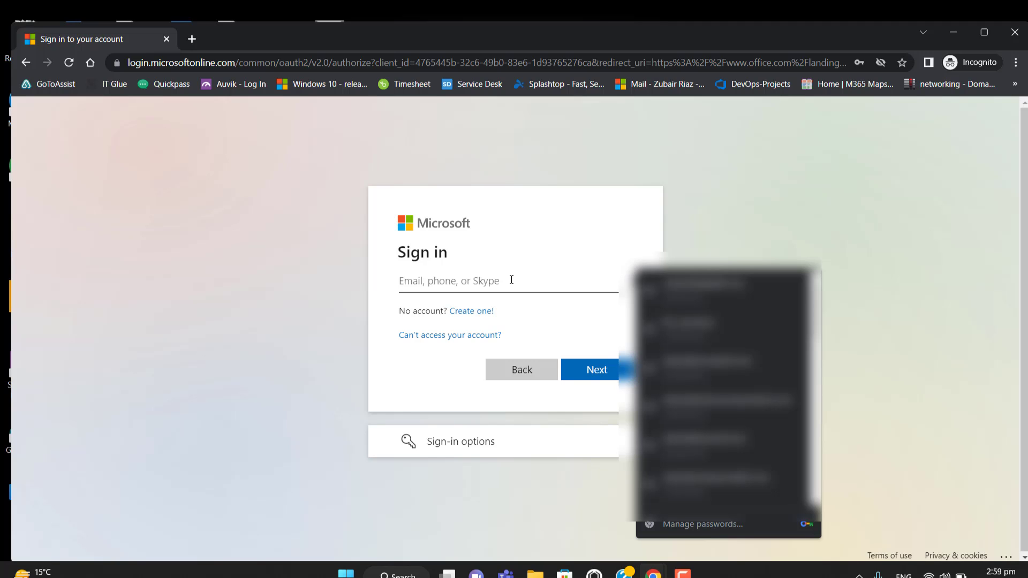
text(admin@)
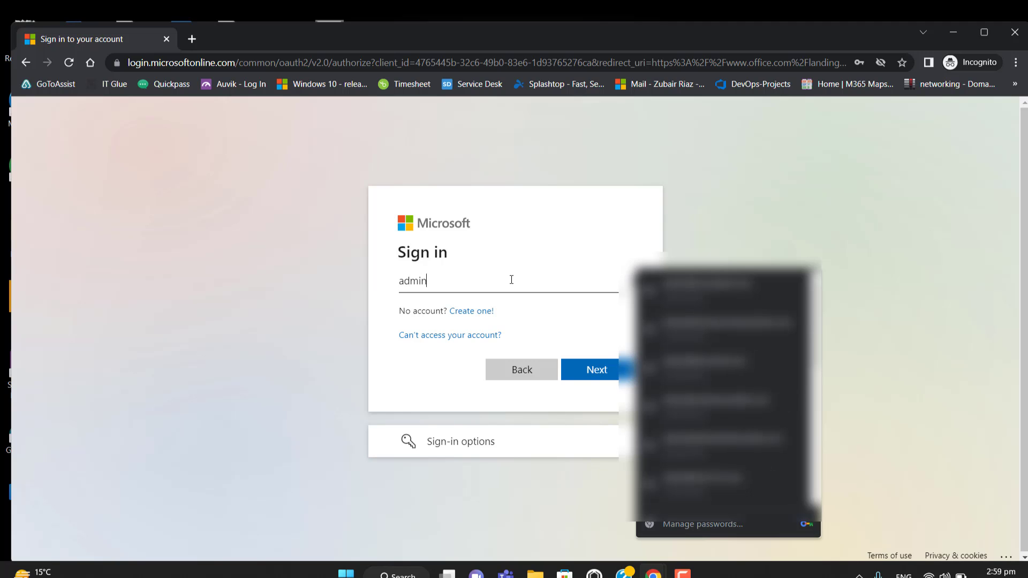
text(k)
key(Down)
key(Return)
click(589, 368)
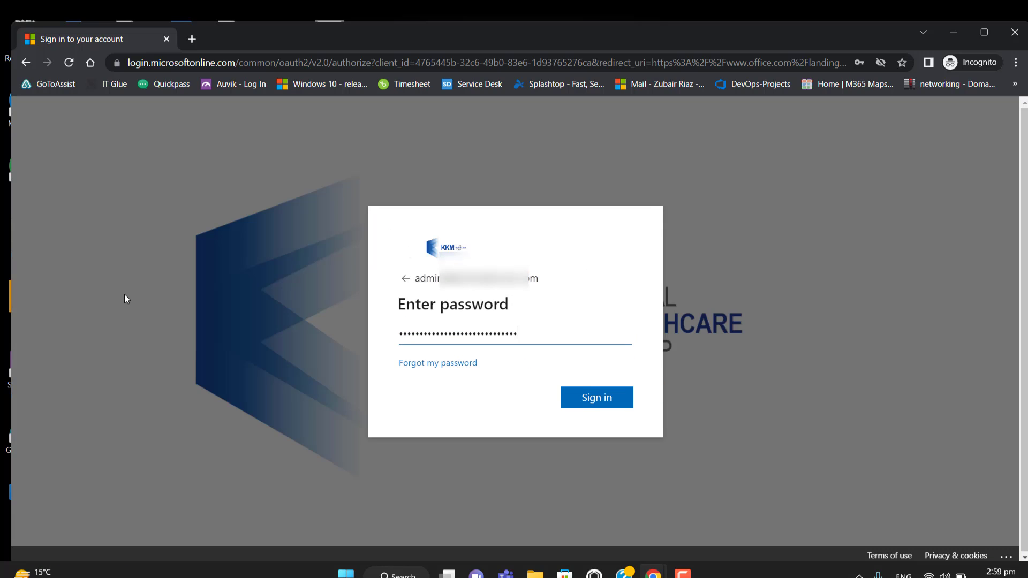
- Submit the account password and choose to stay signed in, without being asked again
click(592, 396)
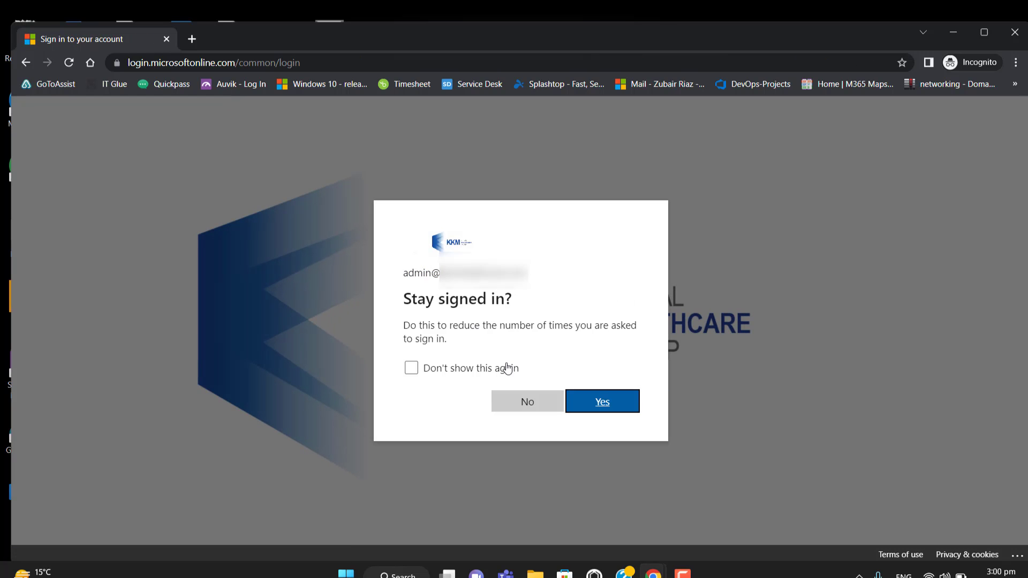
click(504, 368)
click(604, 405)
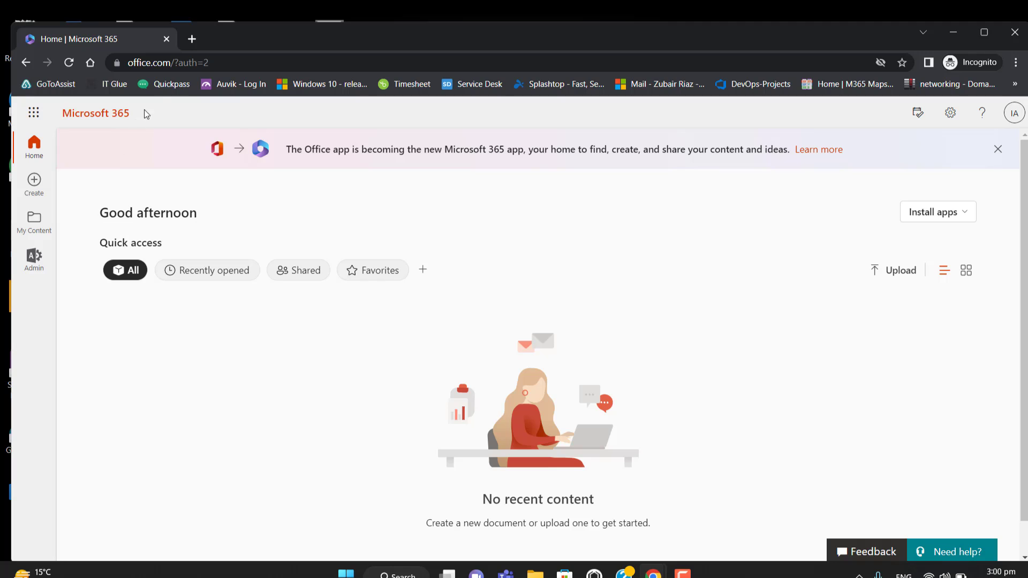
- Go to the Microsoft 365 admin center and open the Integrated apps page under Settings
click(33, 258)
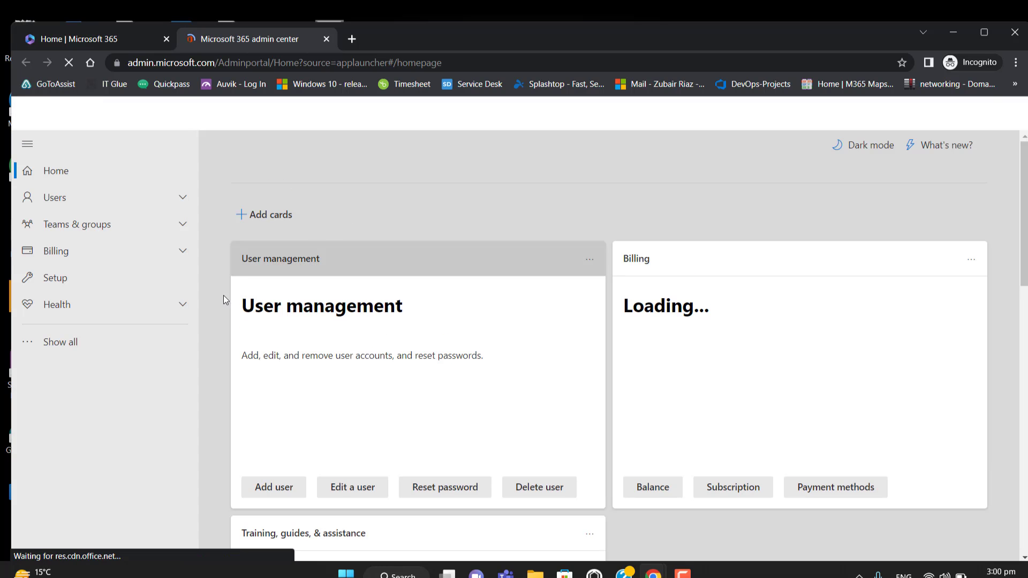
click(86, 349)
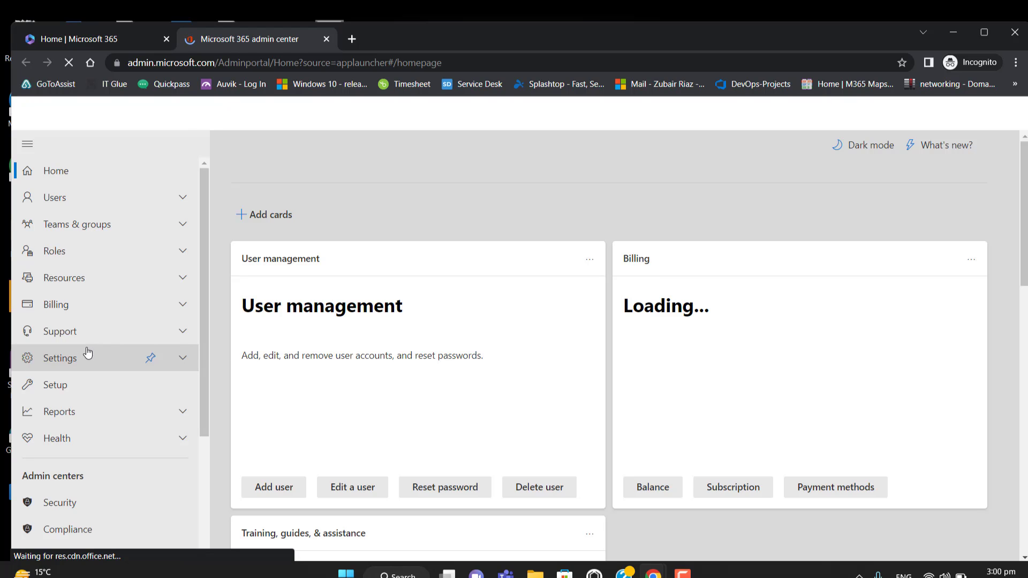
click(186, 360)
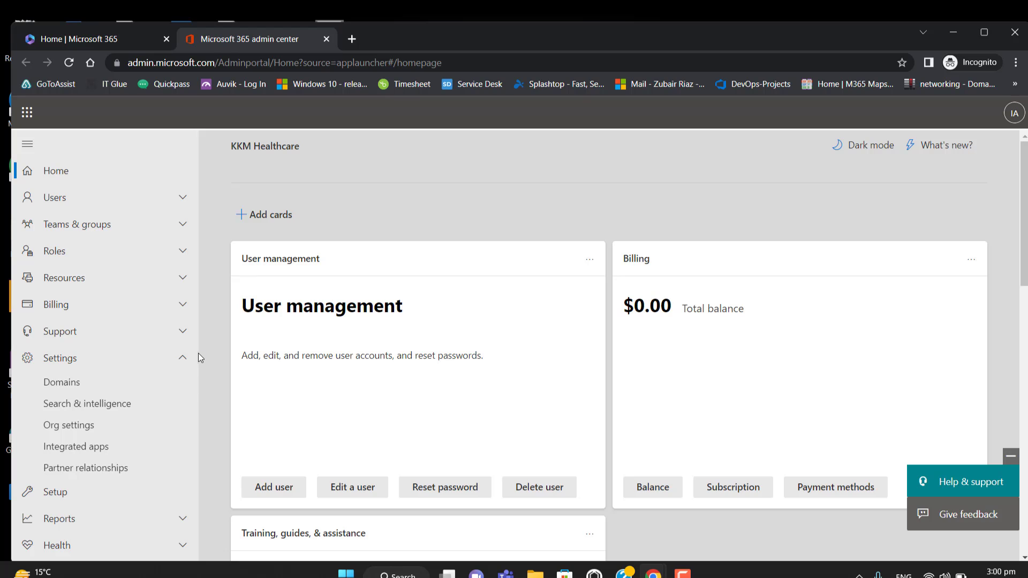
drag(201, 350, 201, 360)
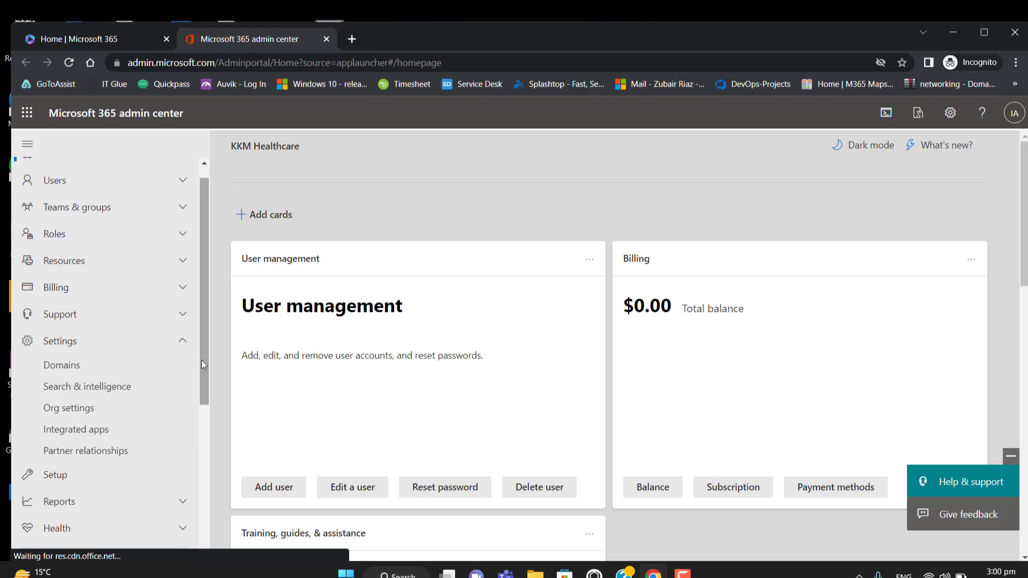
click(117, 432)
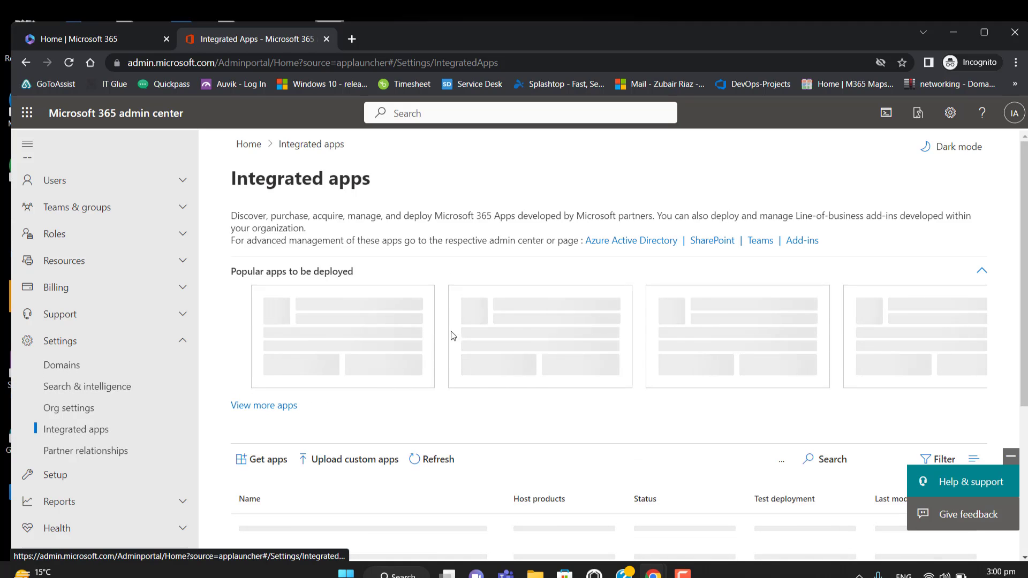
- Start getting a new app from AppSource and search for "Report phishing Add in"
drag(1025, 242, 1026, 305)
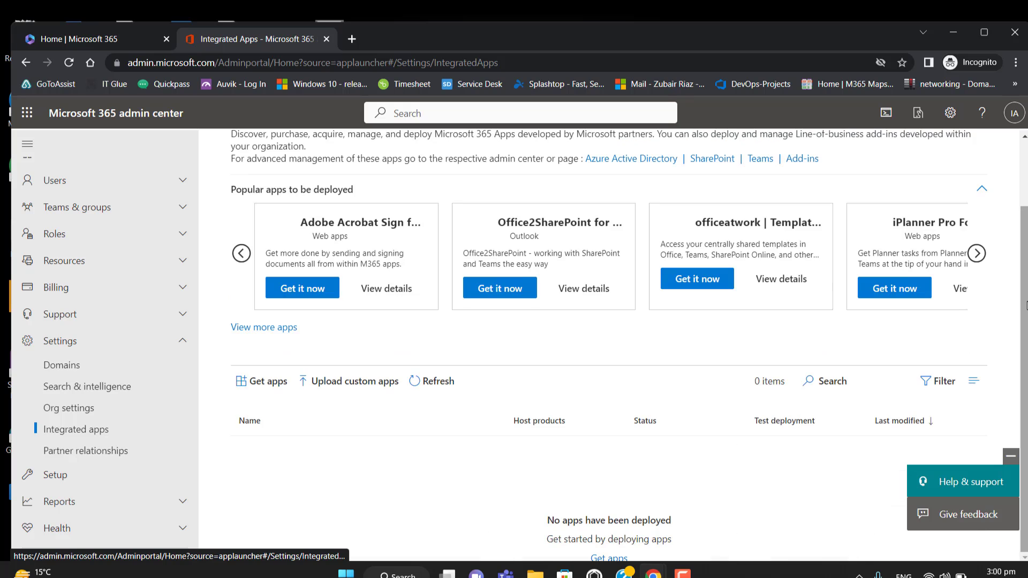
click(256, 388)
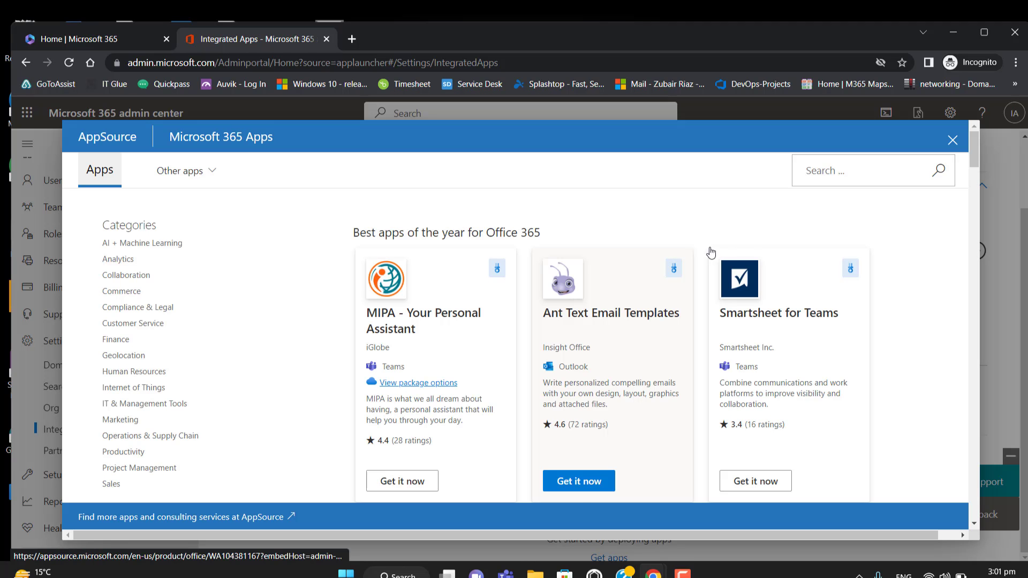
click(838, 174)
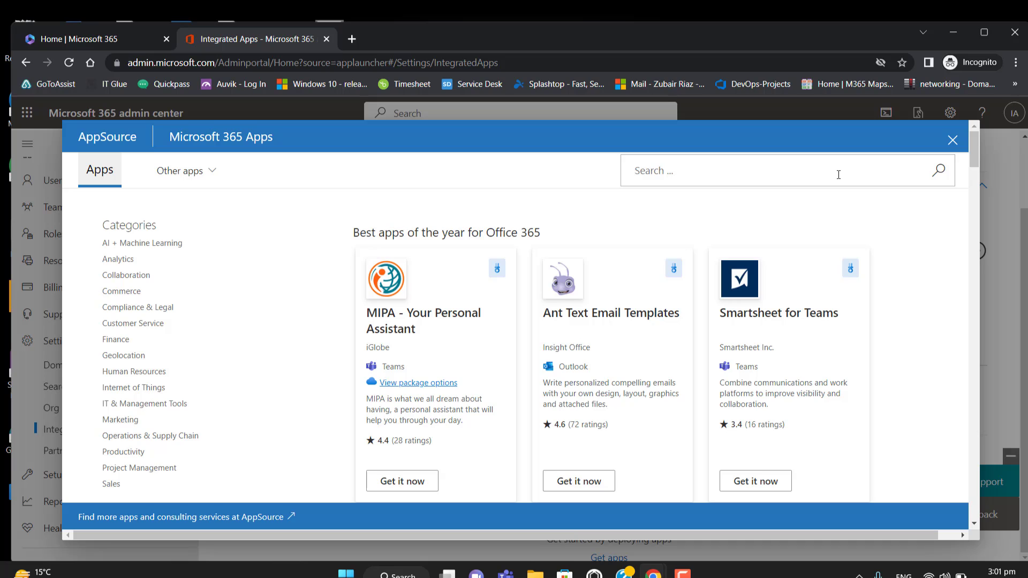
text(Report)
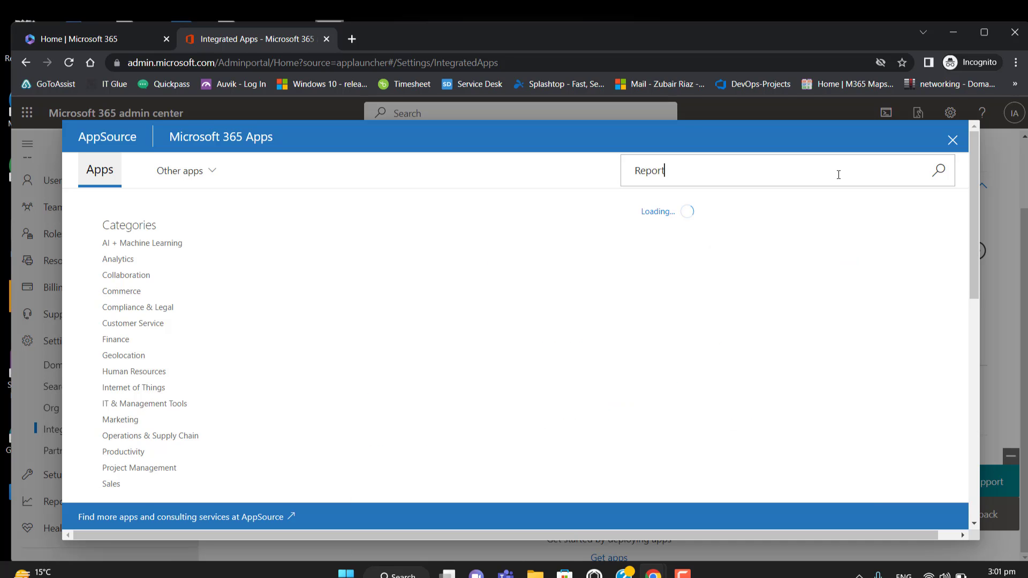
text( phishing Add in)
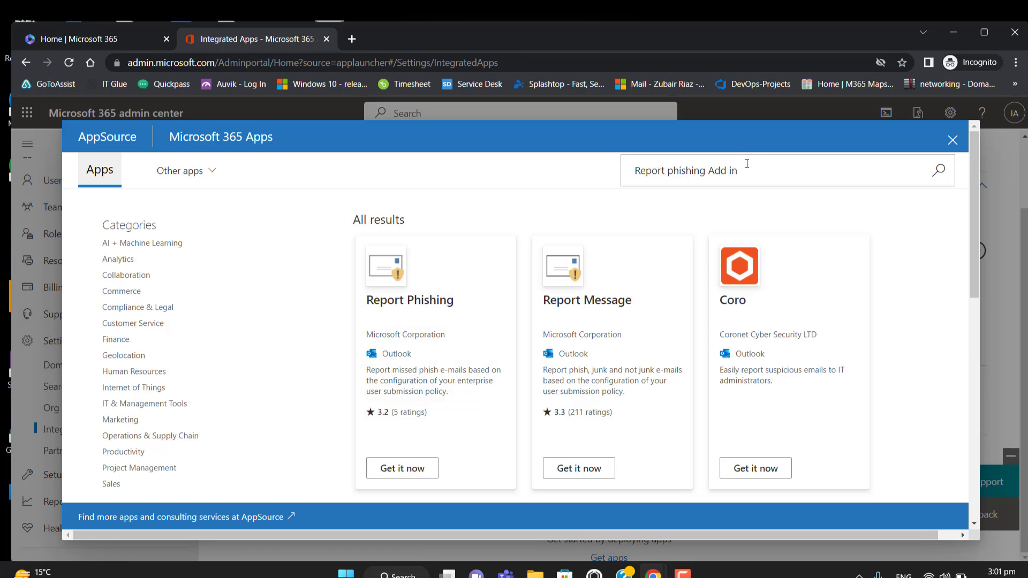
- Replace the AppSource search with "Zoom"
key(ctrl+a)
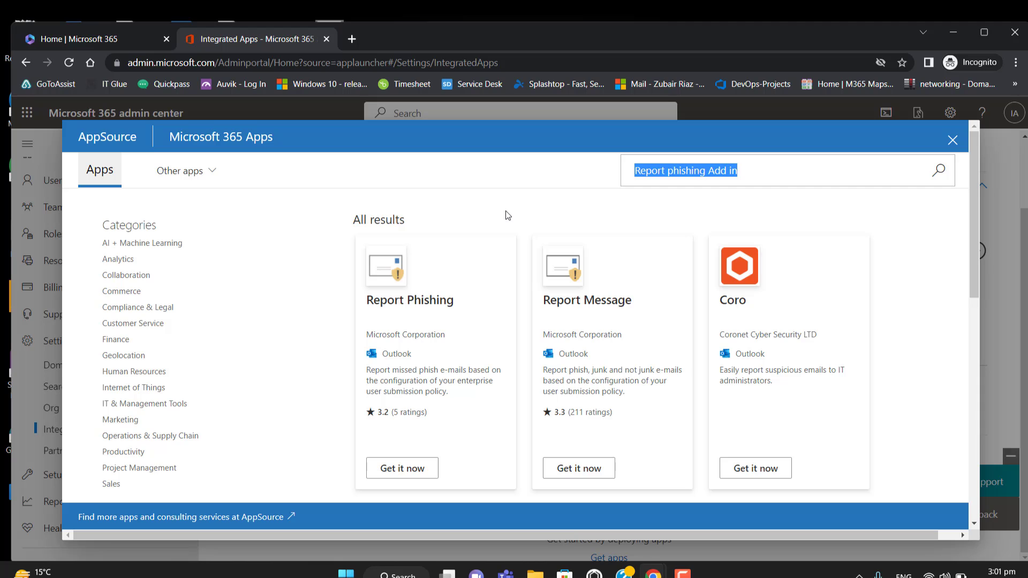
key(BackSpace)
text(Zoom)
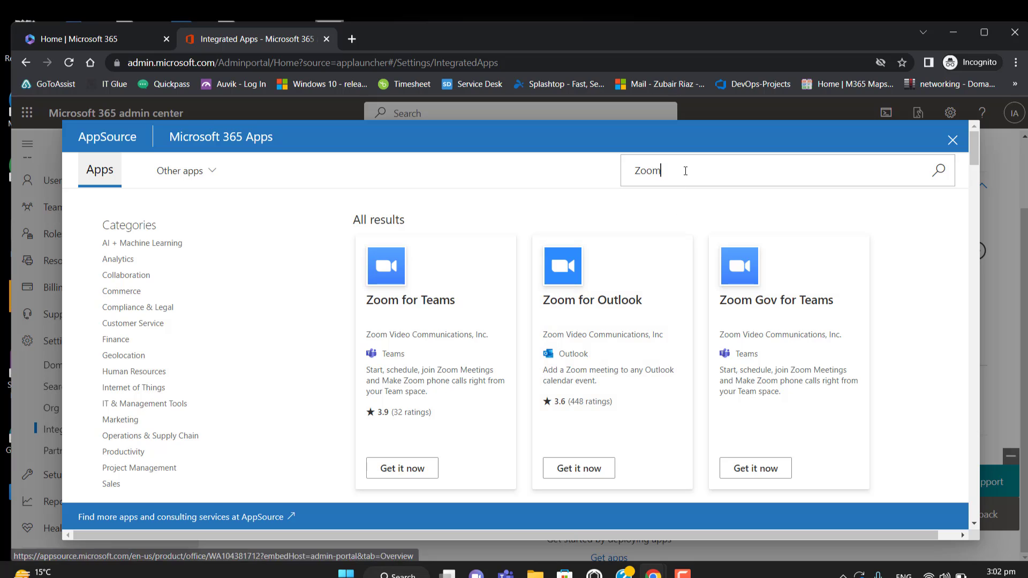
- Search AppSource for "Report Phishing" and get Microsoft Corporation's Report Phishing add-in for Outlook
drag(682, 170, 549, 200)
text(Rep)
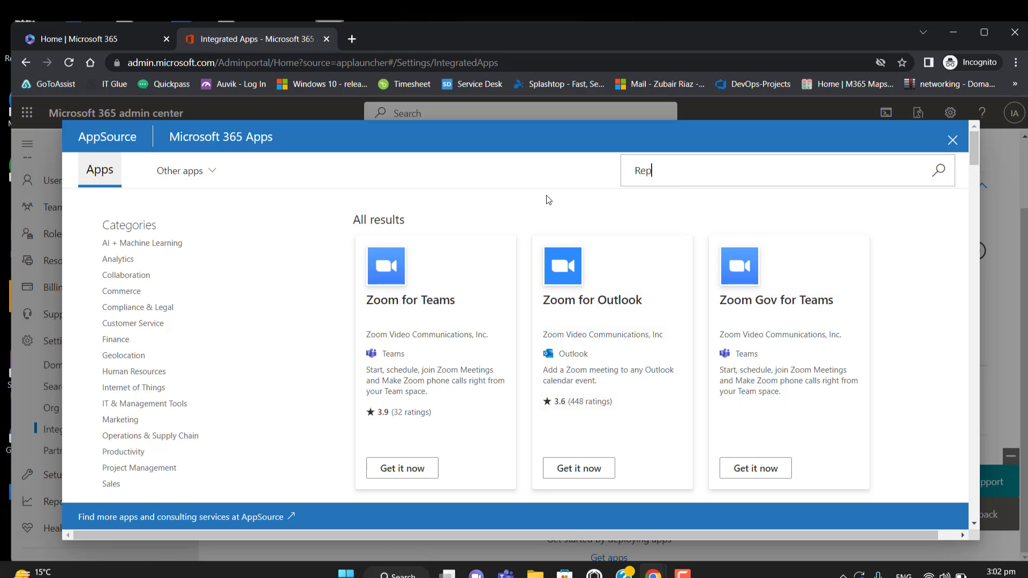
text(ort Phishing)
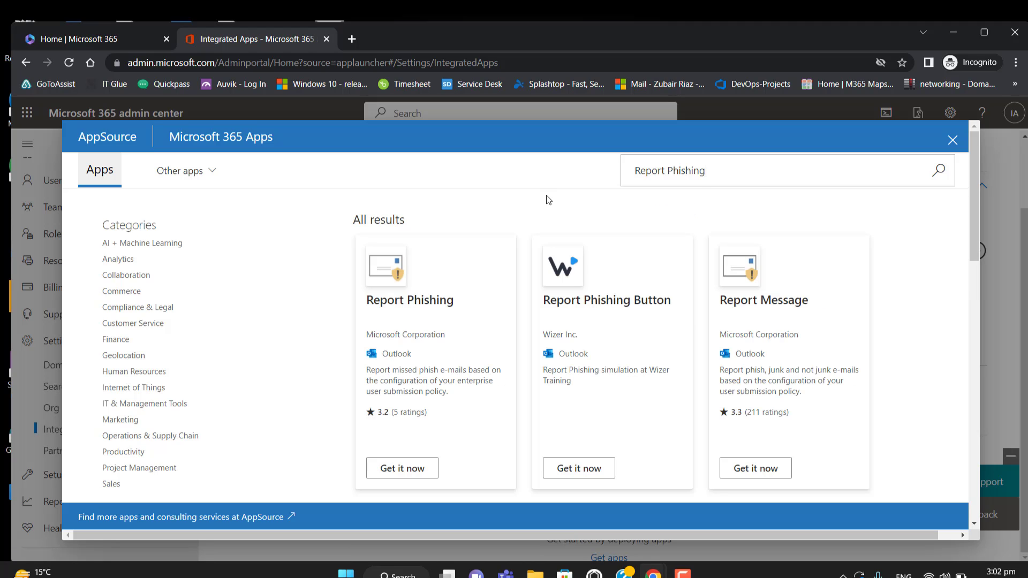
click(401, 470)
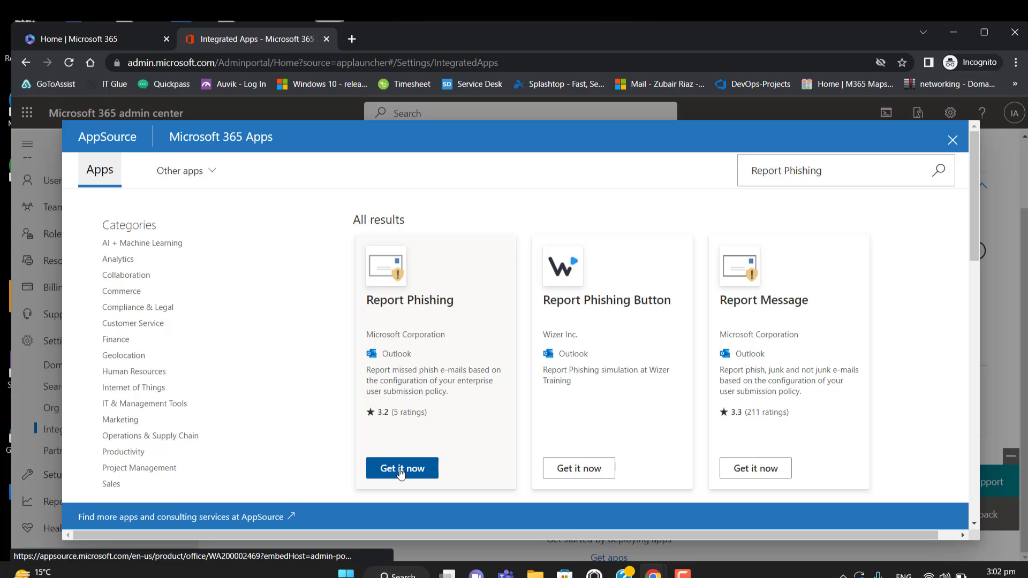
click(401, 470)
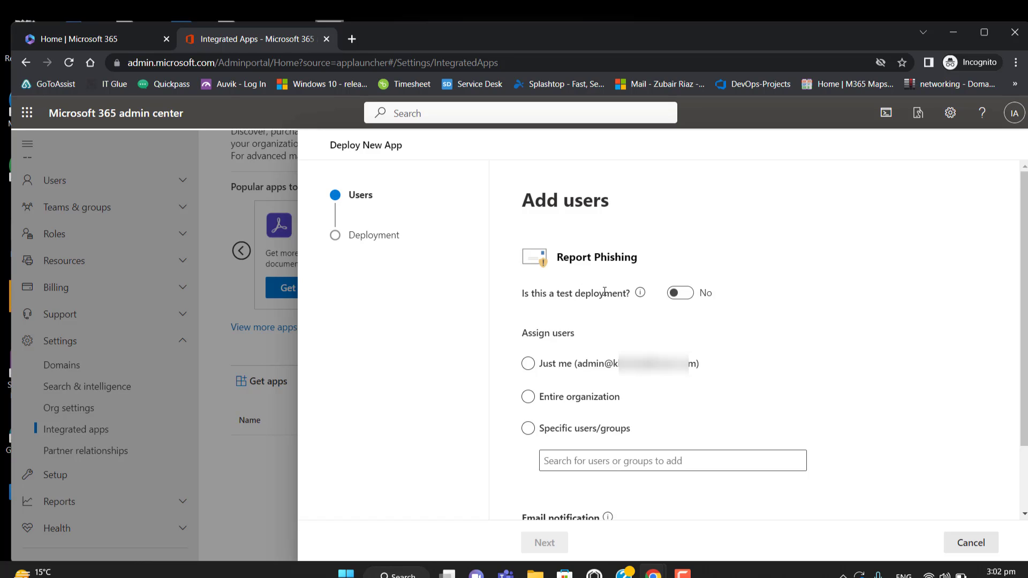
- Assign Report Phishing to the entire organization with test deployment set to No, and proceed to the permissions
click(680, 298)
click(680, 297)
click(530, 398)
click(529, 397)
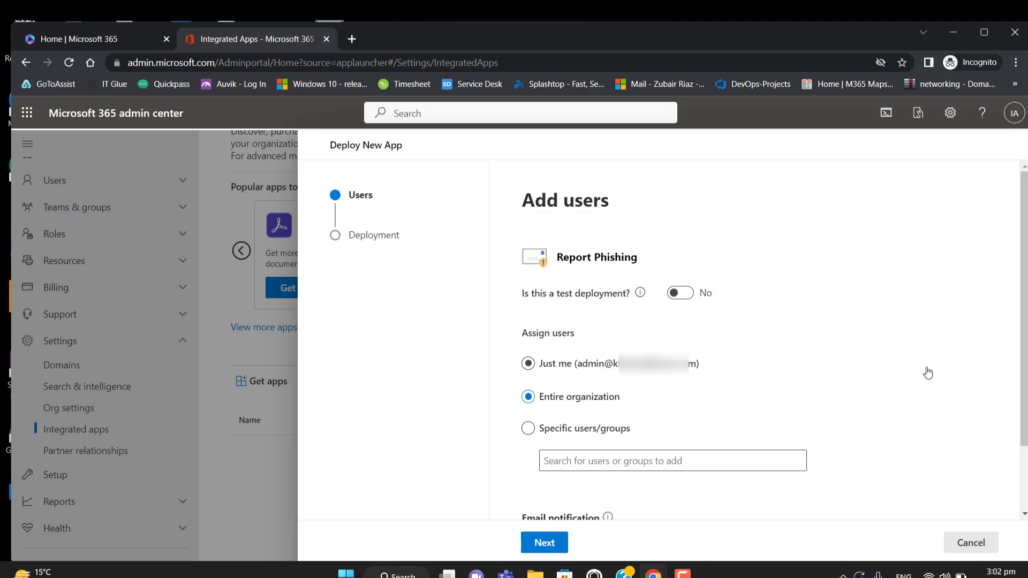
scroll(1027, 415, down, 2)
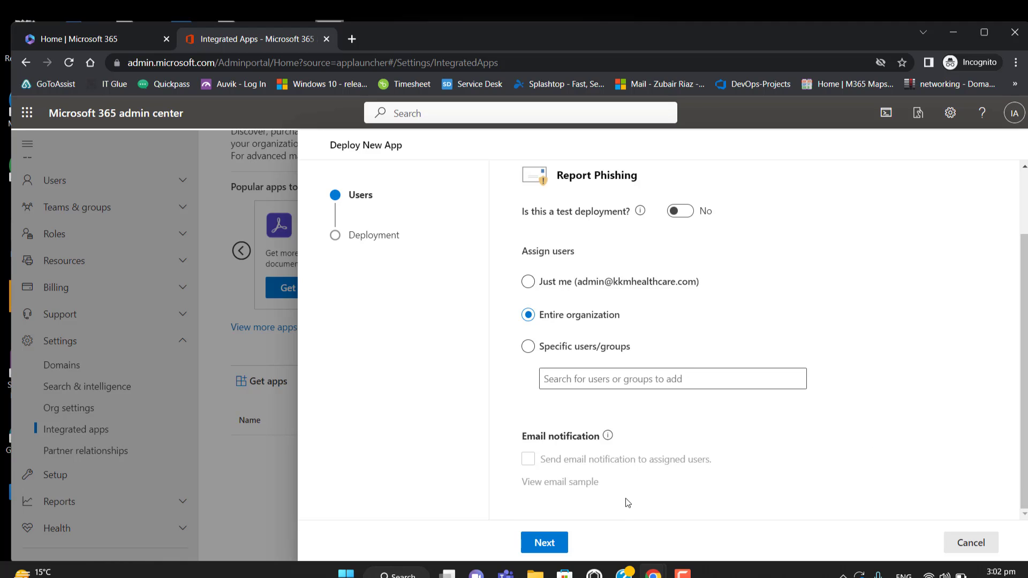
click(547, 544)
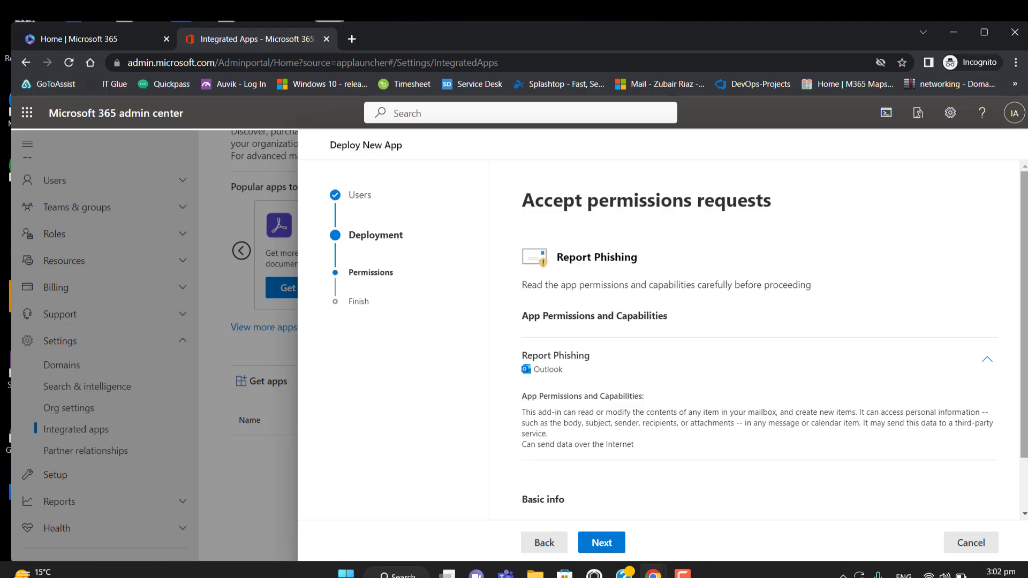
- Accept the Report Phishing permissions, review the app and assigned users, and finish the deployment
scroll(1024, 332, down, 2)
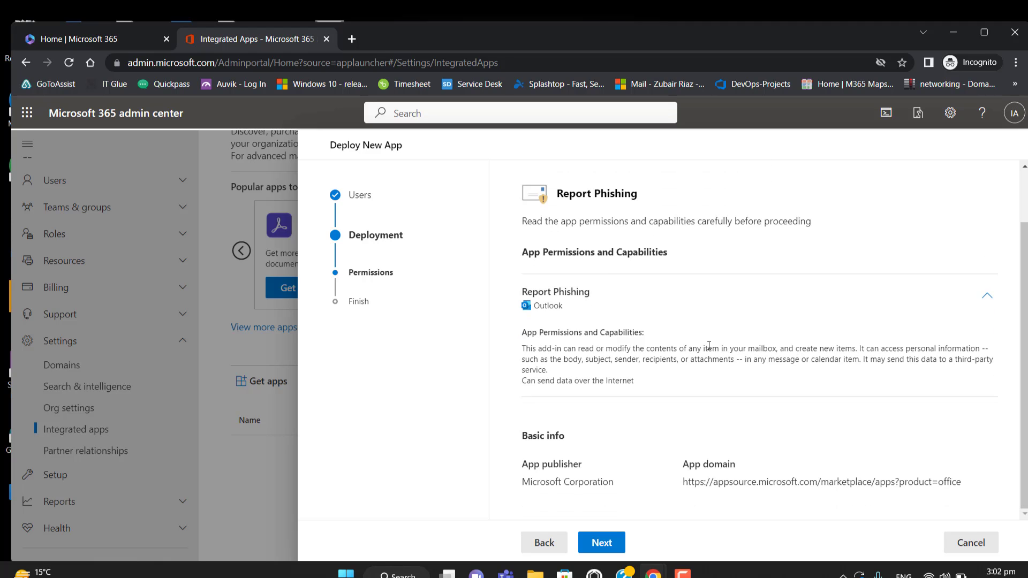
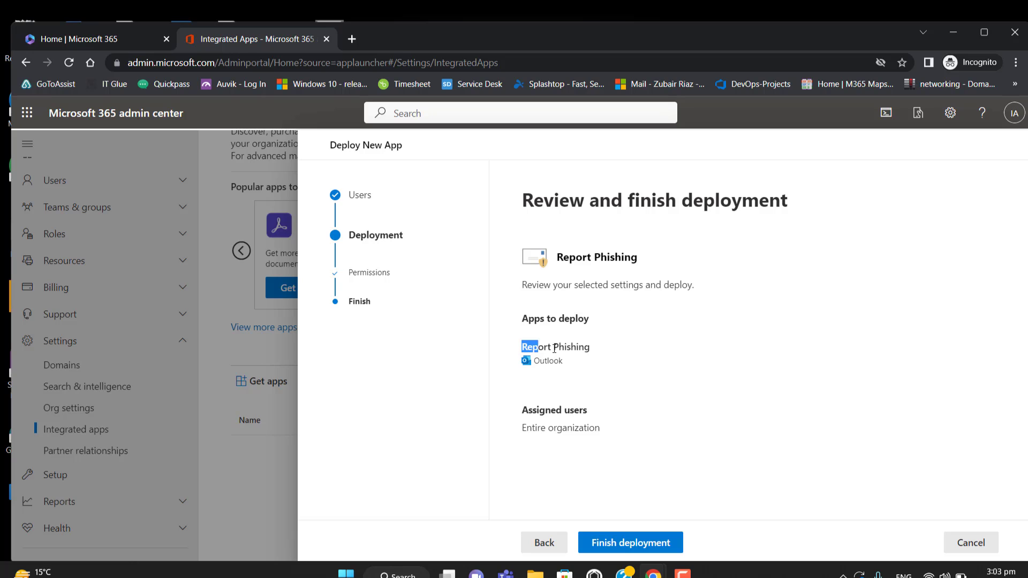
drag(521, 366, 574, 363)
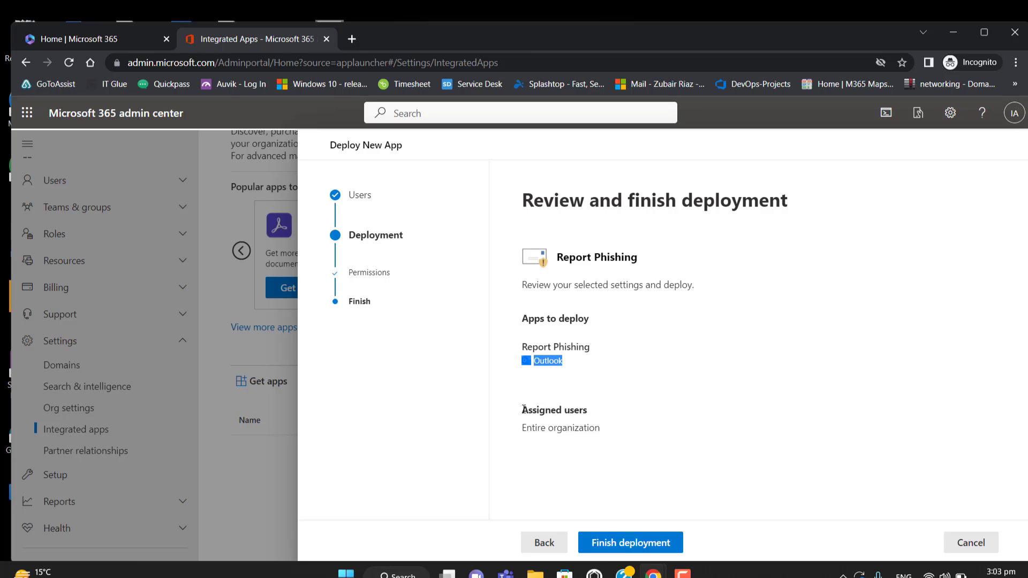
drag(521, 410, 609, 411)
drag(522, 433, 612, 433)
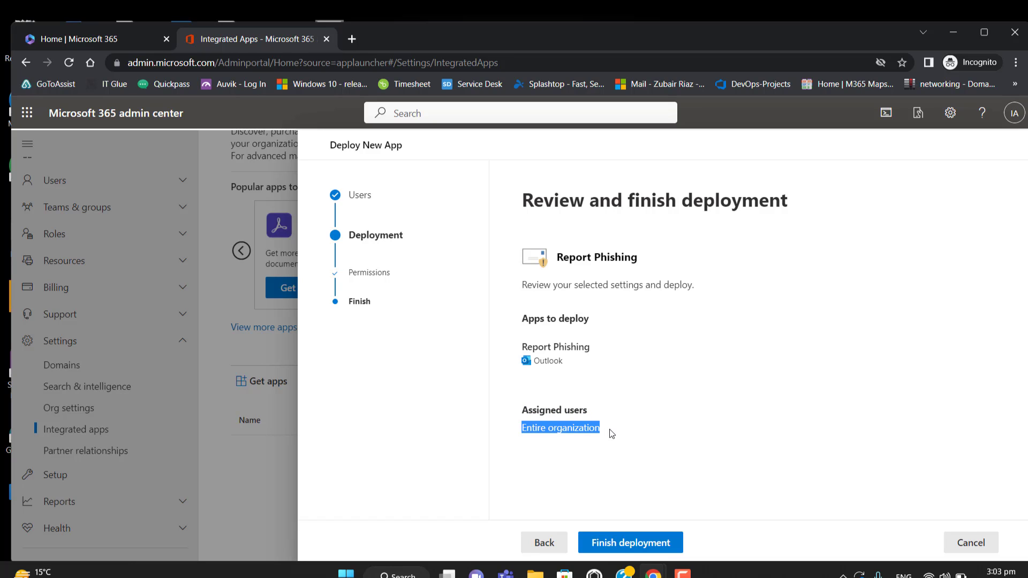
click(630, 545)
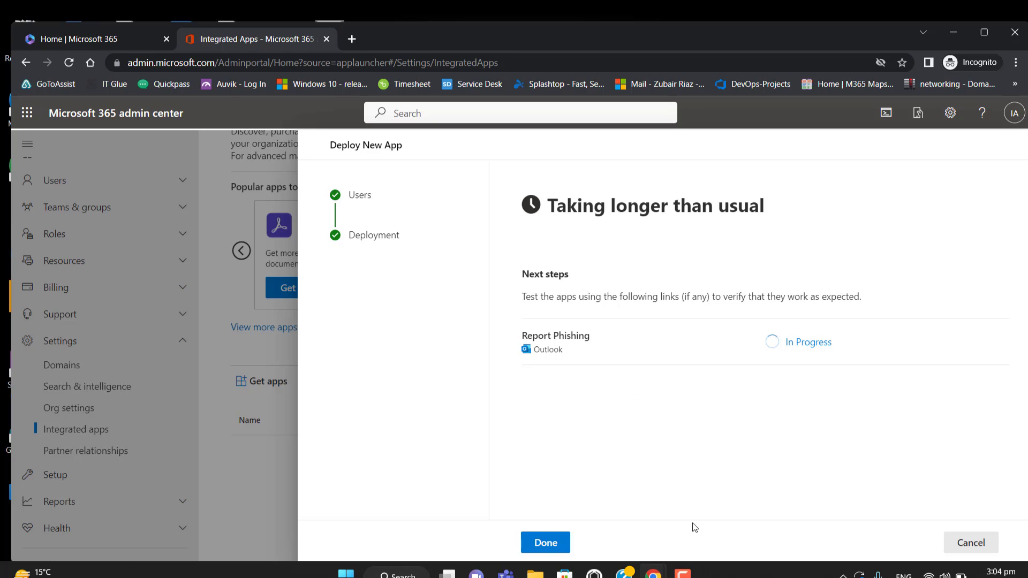
click(684, 574)
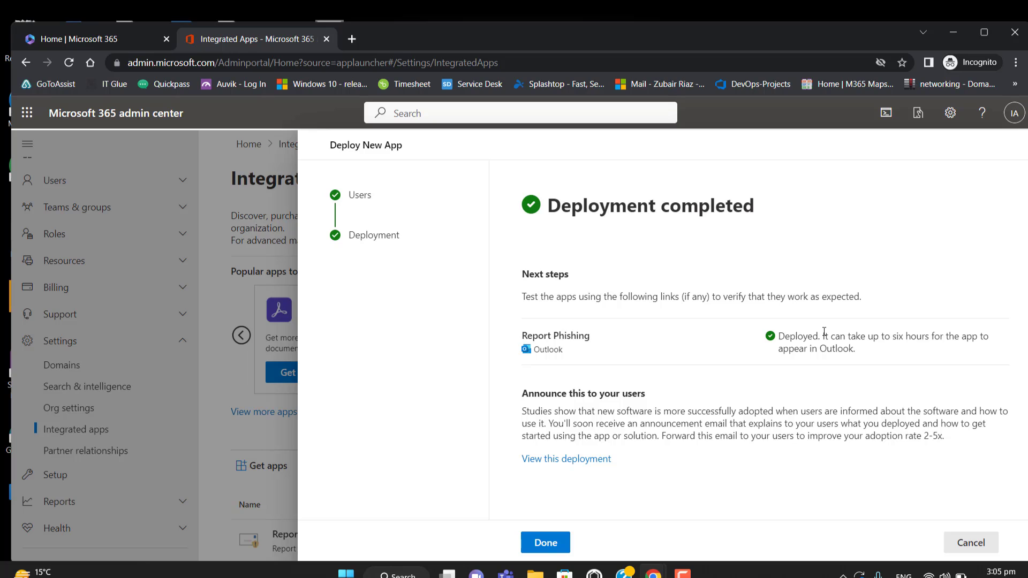
- Read the Report Phishing deployment status note and close the completed deployment wizard
drag(825, 333, 879, 351)
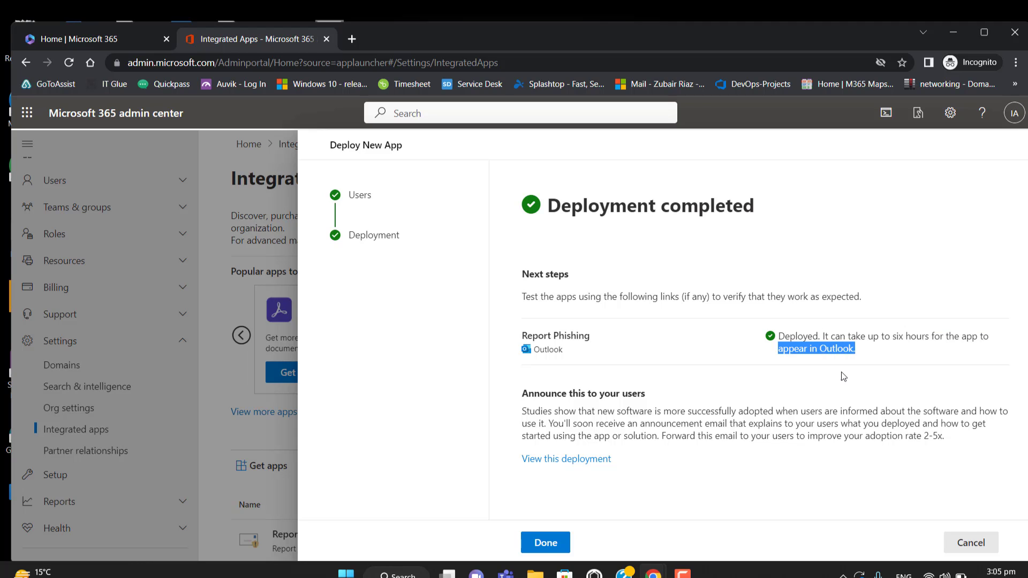
click(749, 407)
click(546, 542)
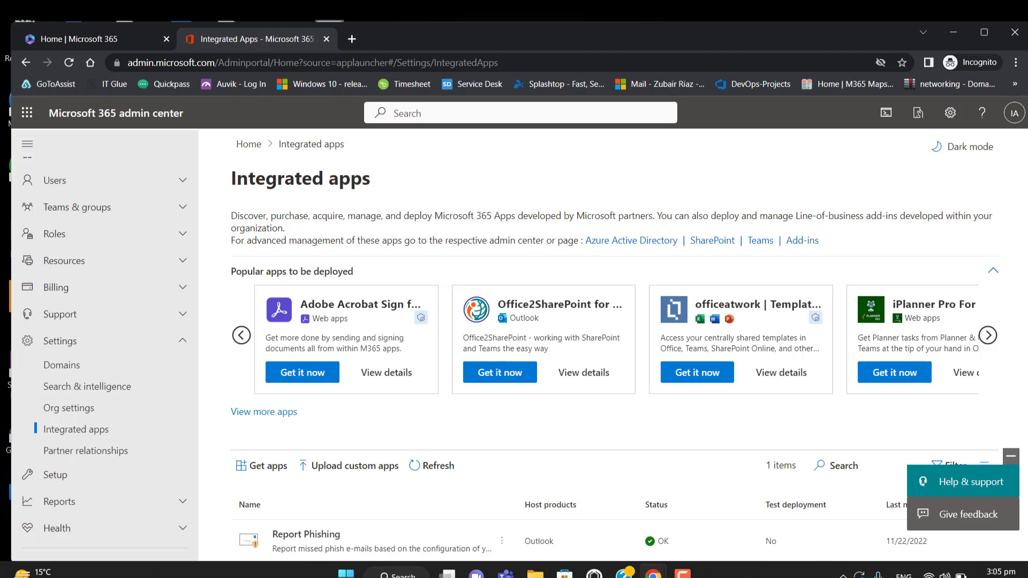
- Collapse the Help & support and feedback widget that covers the integrated apps list
key(ctrl+a)
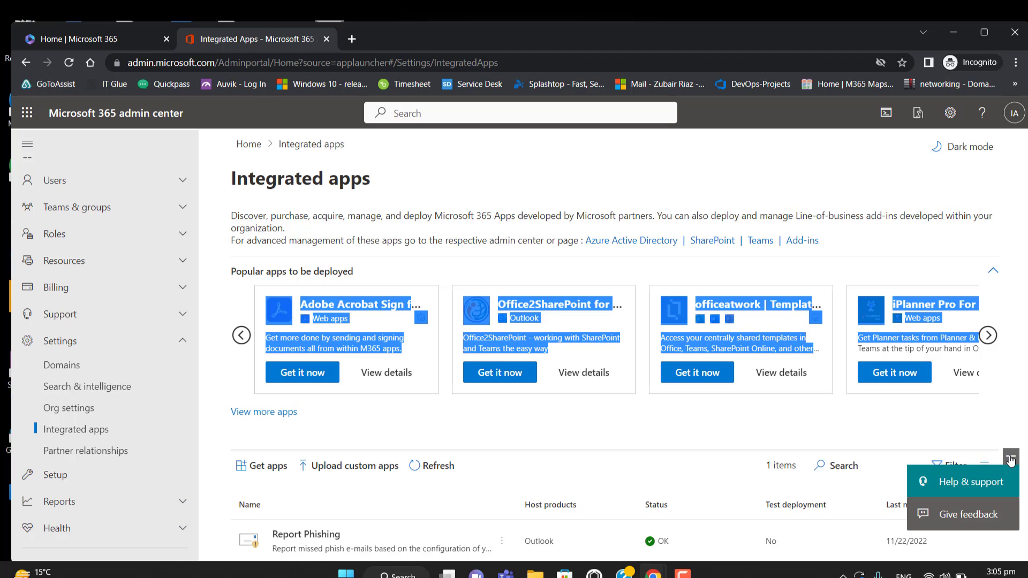
click(718, 439)
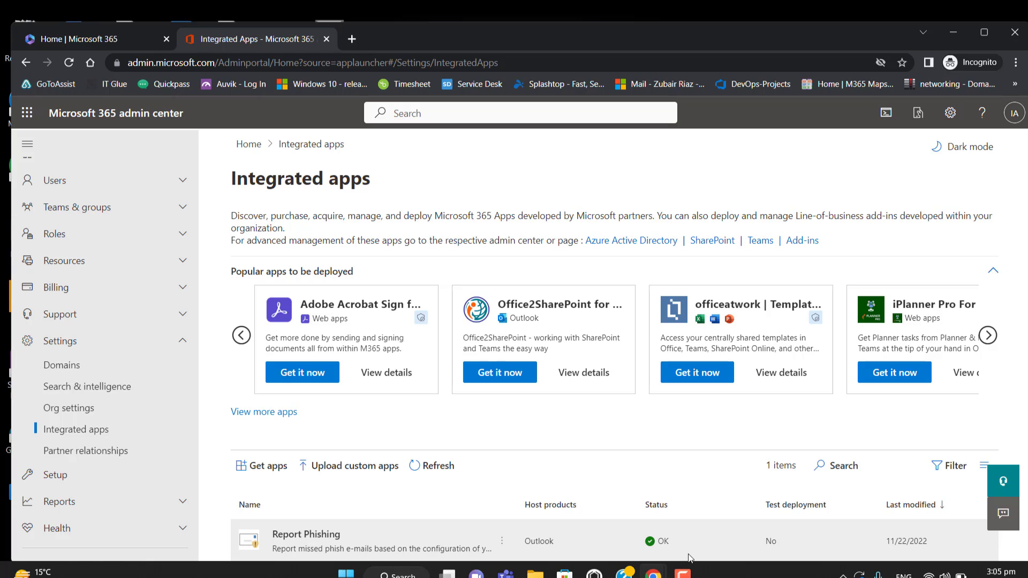
click(683, 573)
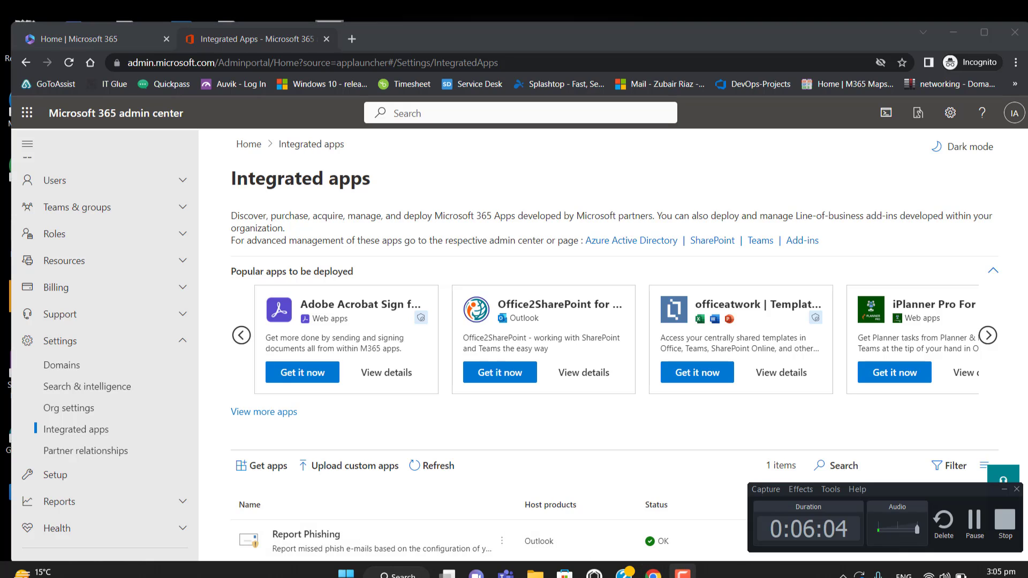
- Switch to the desktop Outlook app by searching for it in Windows and launching it
click(976, 522)
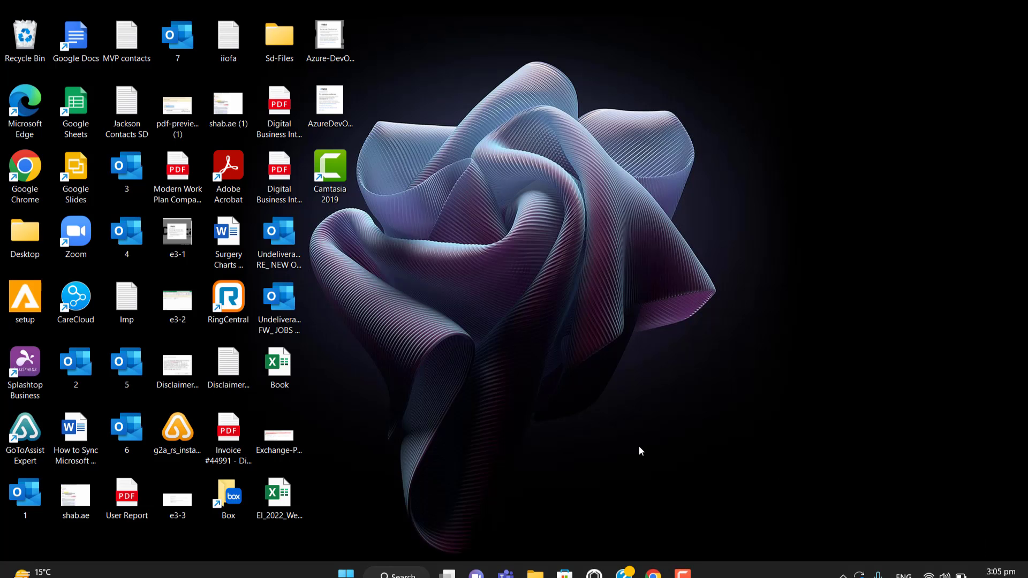
click(396, 573)
text(out)
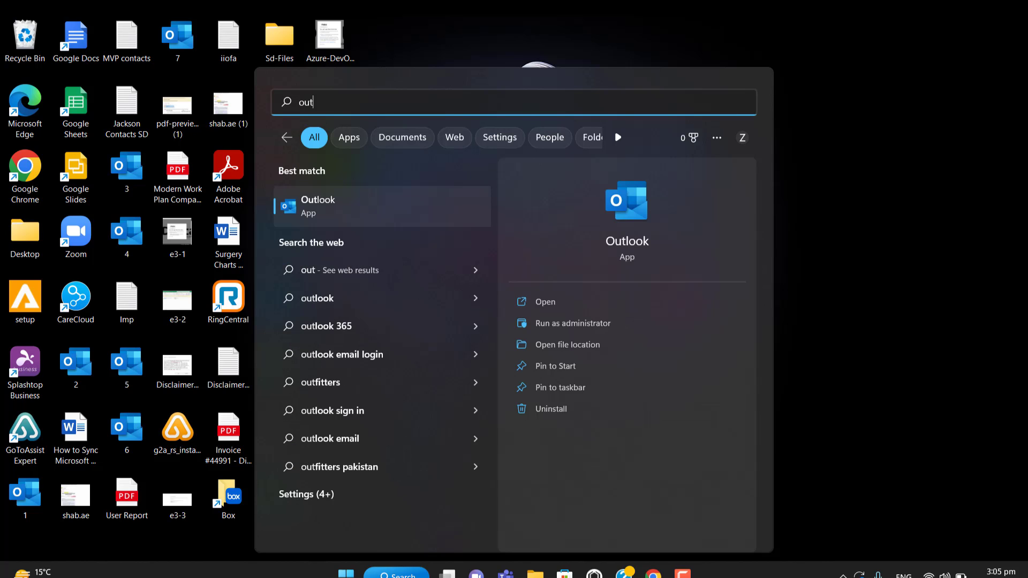
text(l)
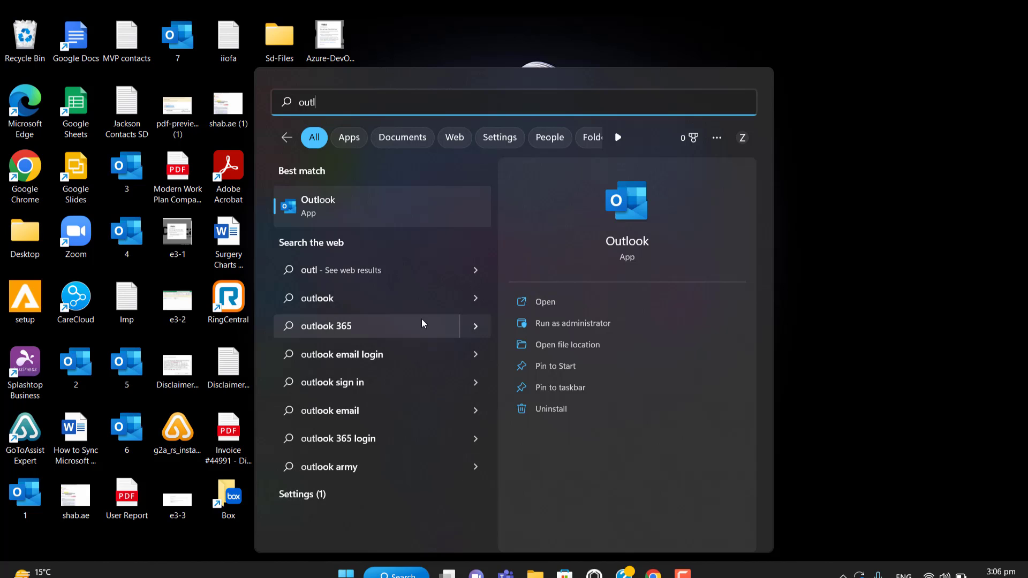
click(351, 212)
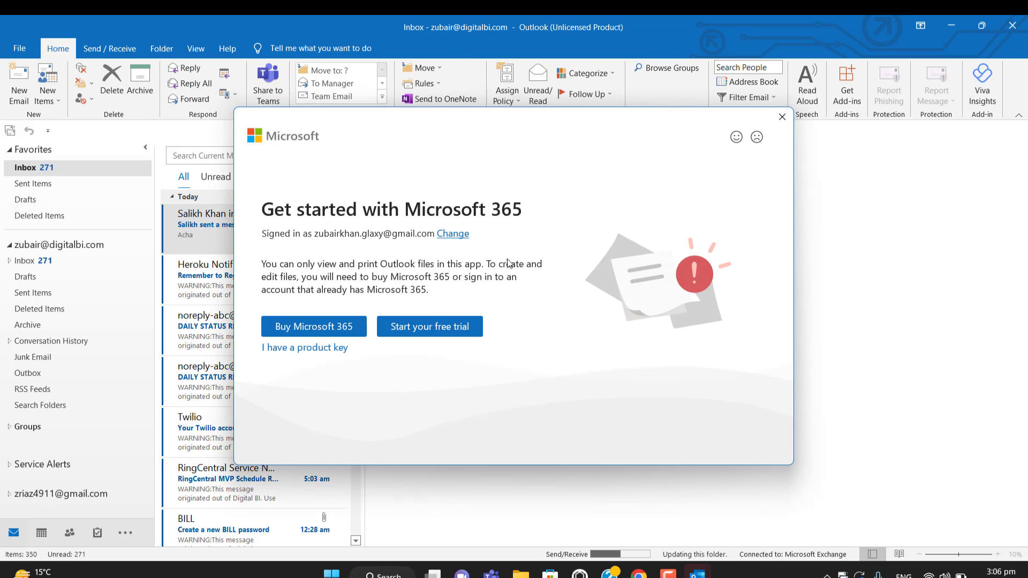
- Dismiss the Microsoft 365 purchase and free trial offers and the remaining pop-up windows covering the inbox
click(782, 117)
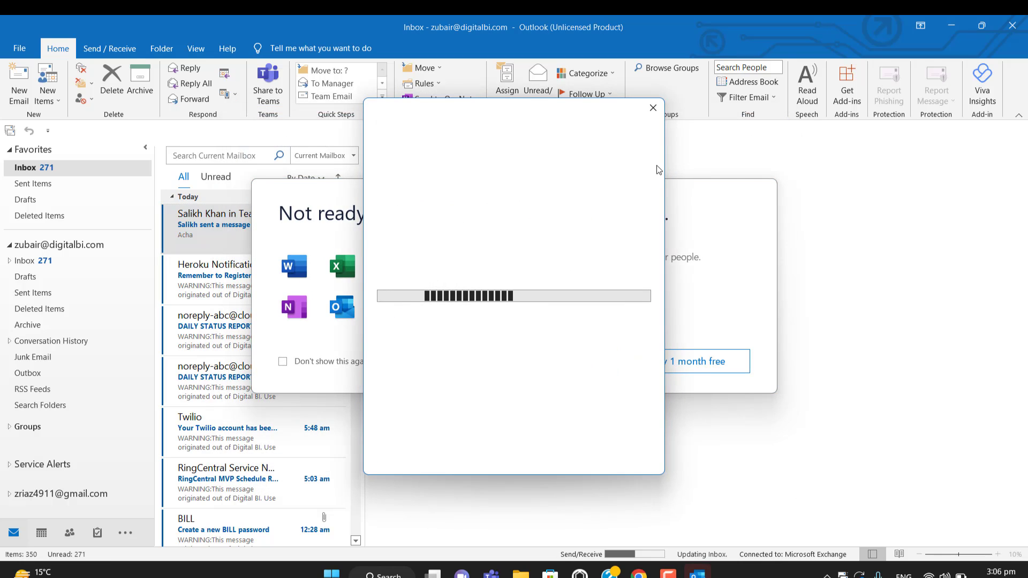
click(654, 109)
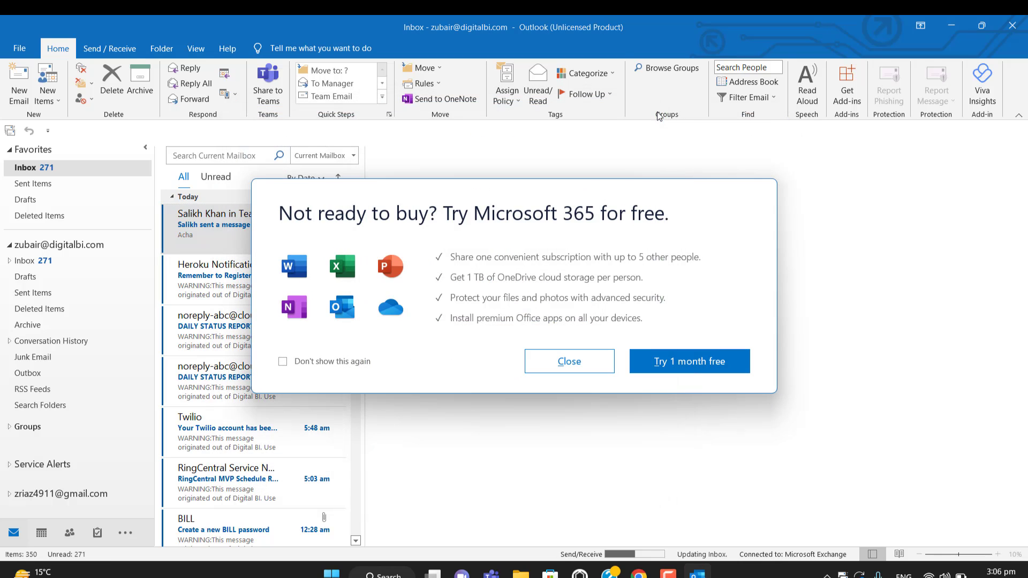
click(562, 370)
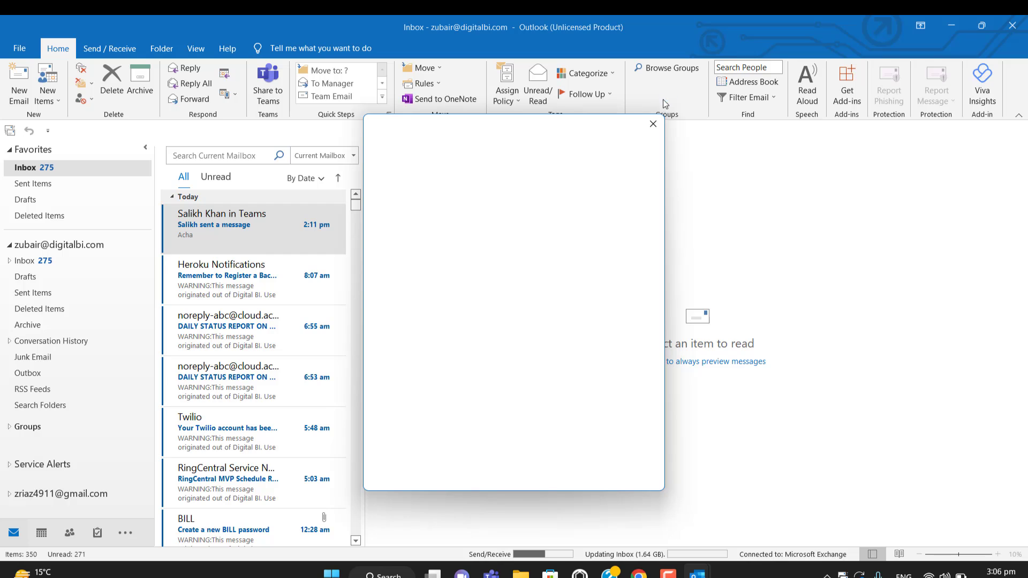
click(653, 124)
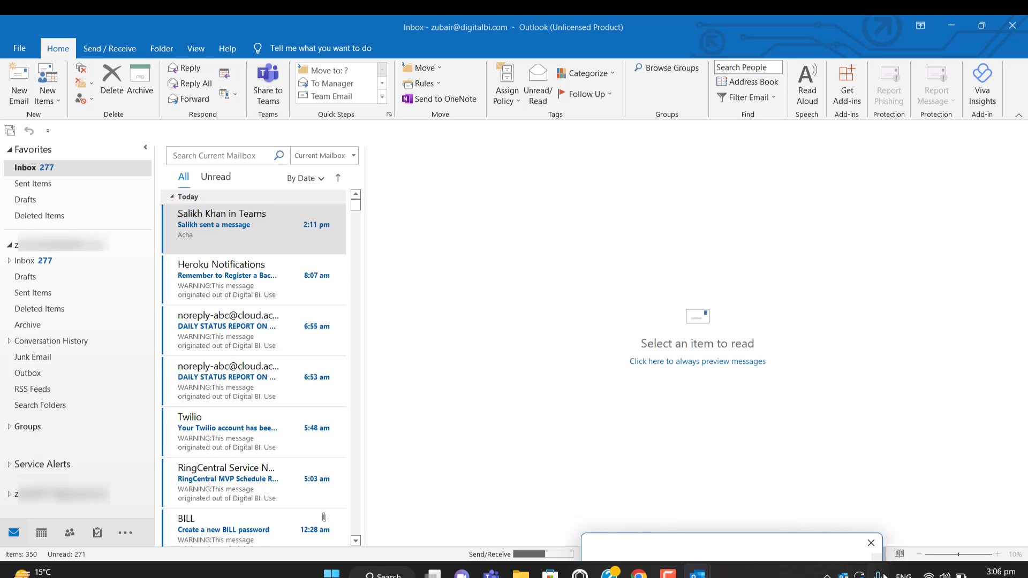
click(872, 543)
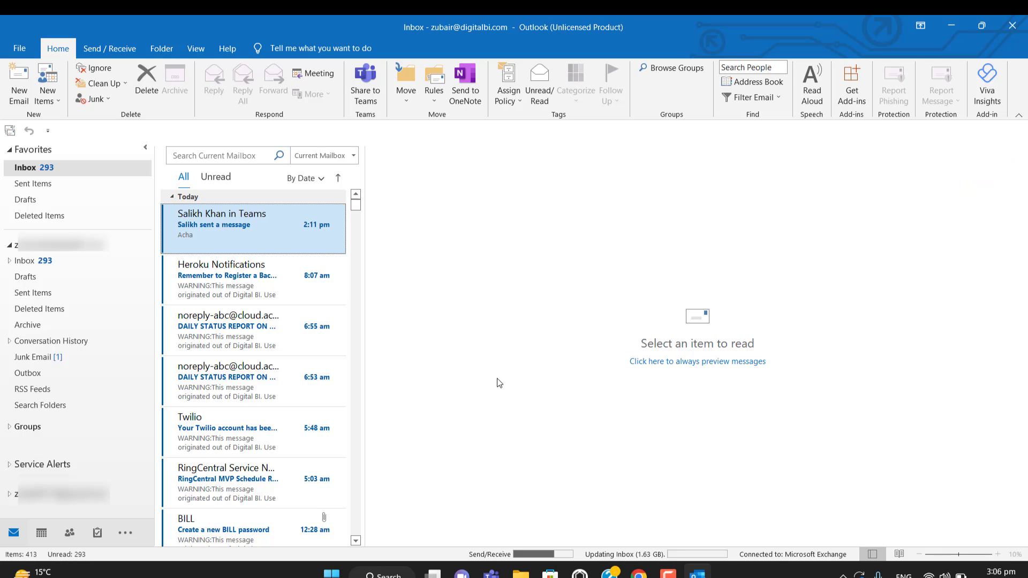
- Open the RingCentral MVP Schedule Reminder message in the inbox and run Report Phishing on it
click(229, 488)
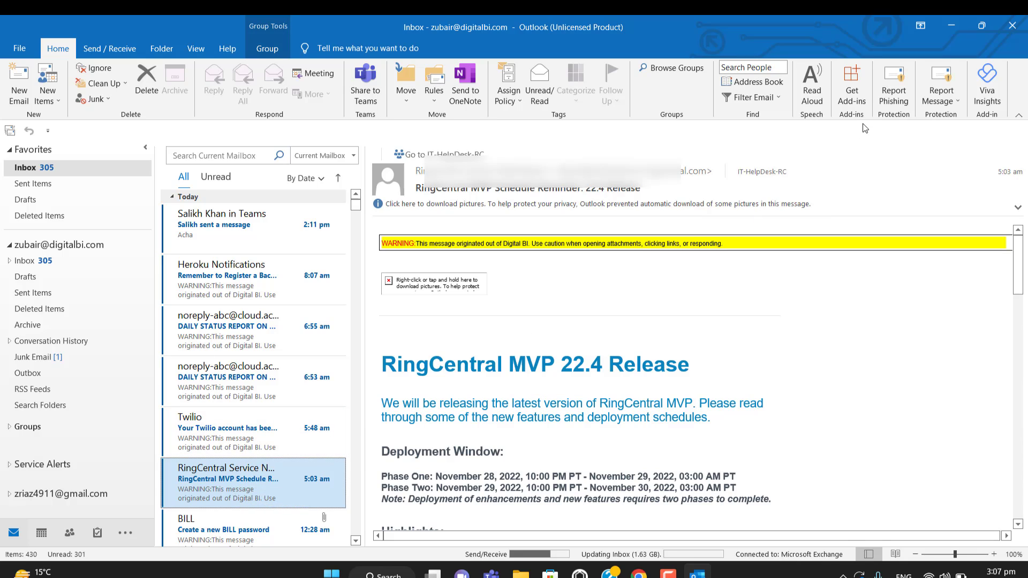
click(900, 93)
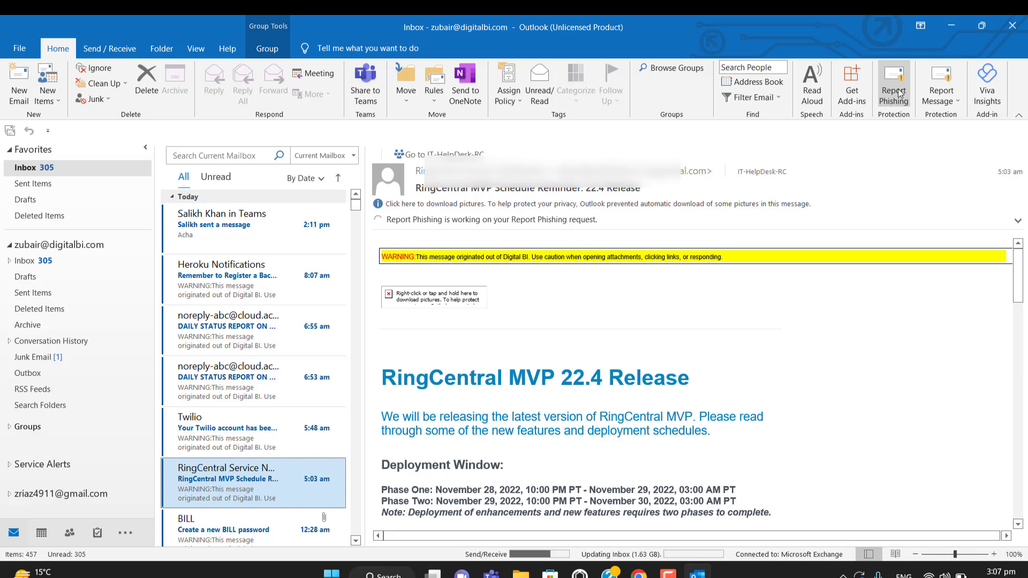